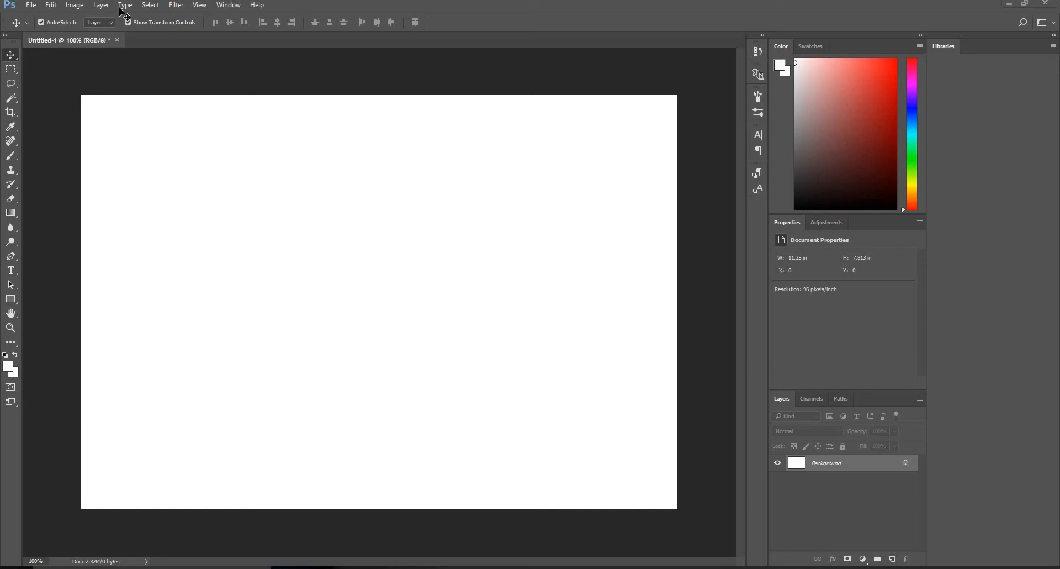
- Close the untitled document without saving and create a new 750 x 750 pixel document at 96 pixels/inch
left_click(117, 39)
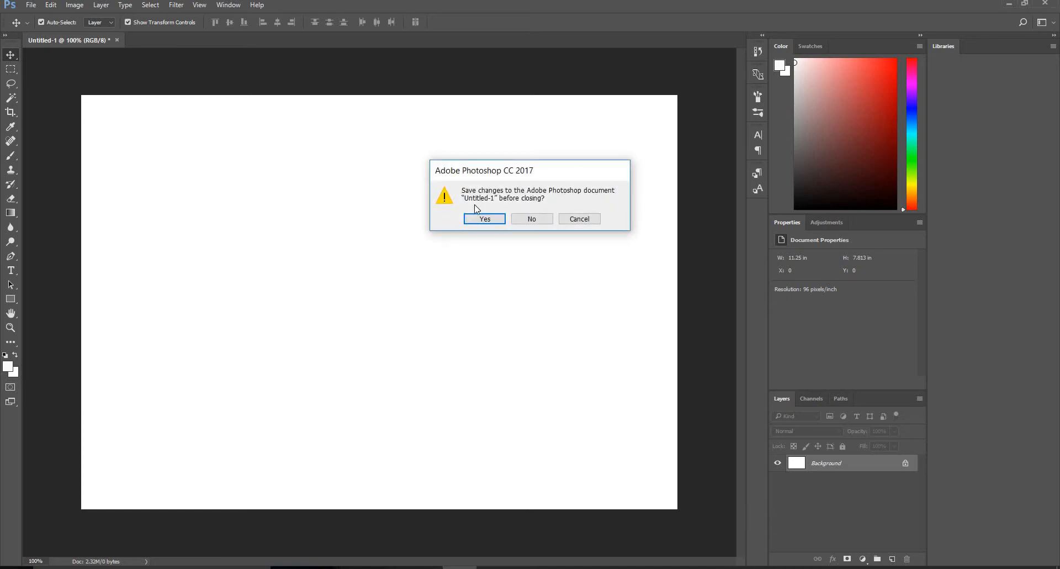
left_click(533, 218)
key("ctrl+n")
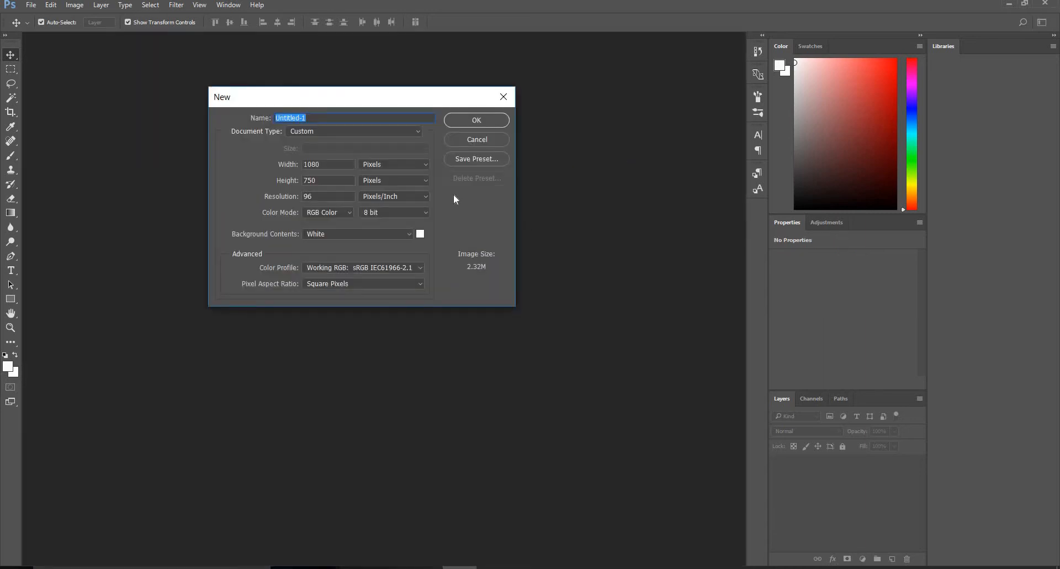
left_click(323, 165)
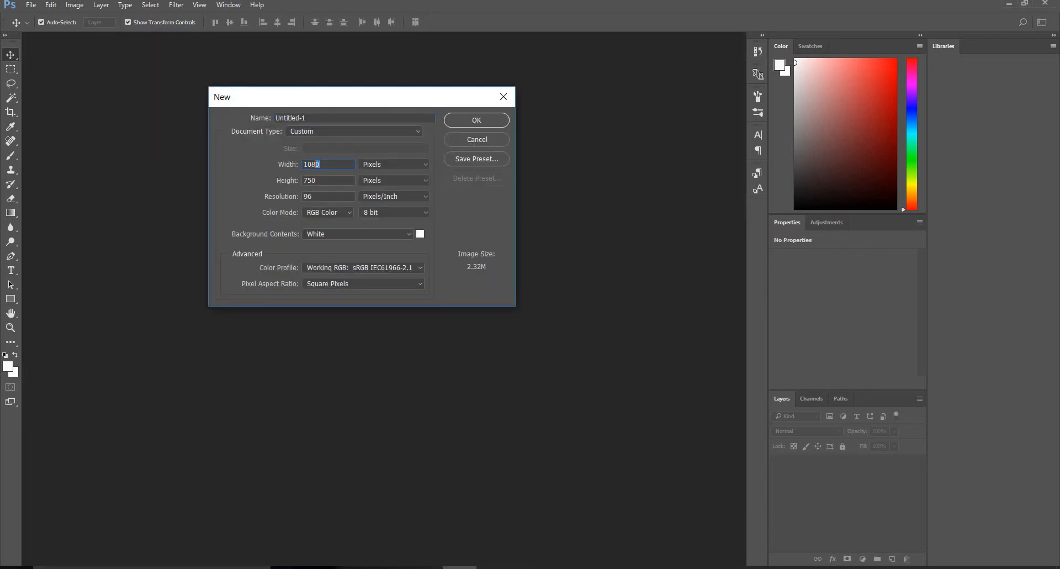
type("750")
left_click(477, 121)
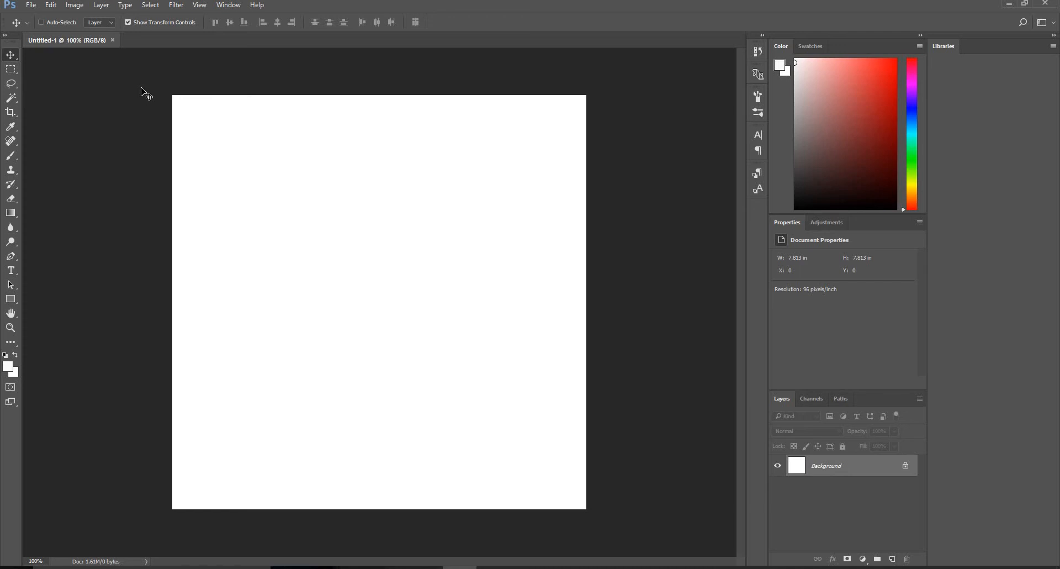
- Open the dollar-2714203_1920 wheelbarrow image from the Introducation folder
key("ctrl+o")
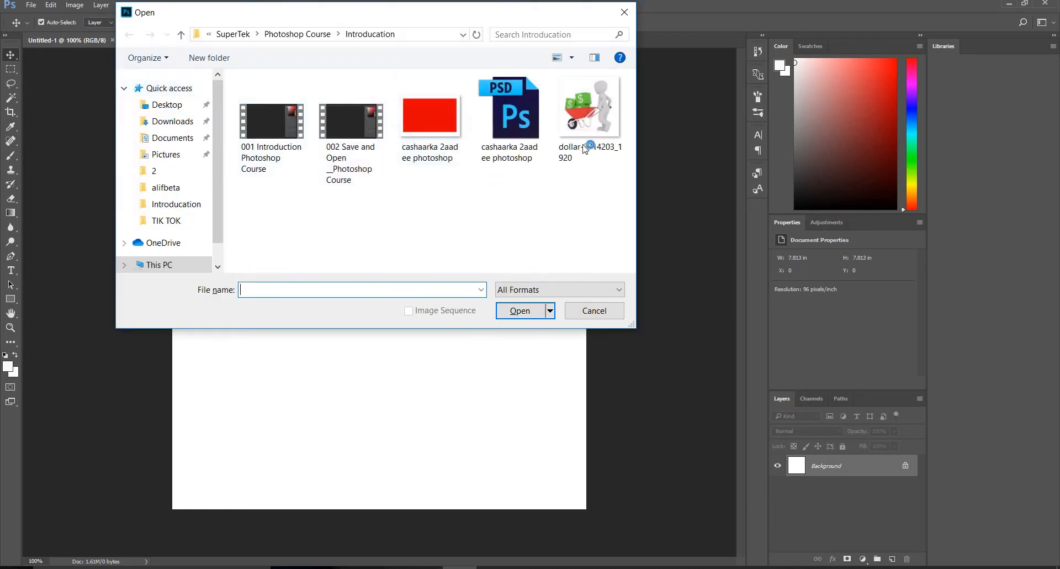
left_click(585, 149)
left_click(519, 310)
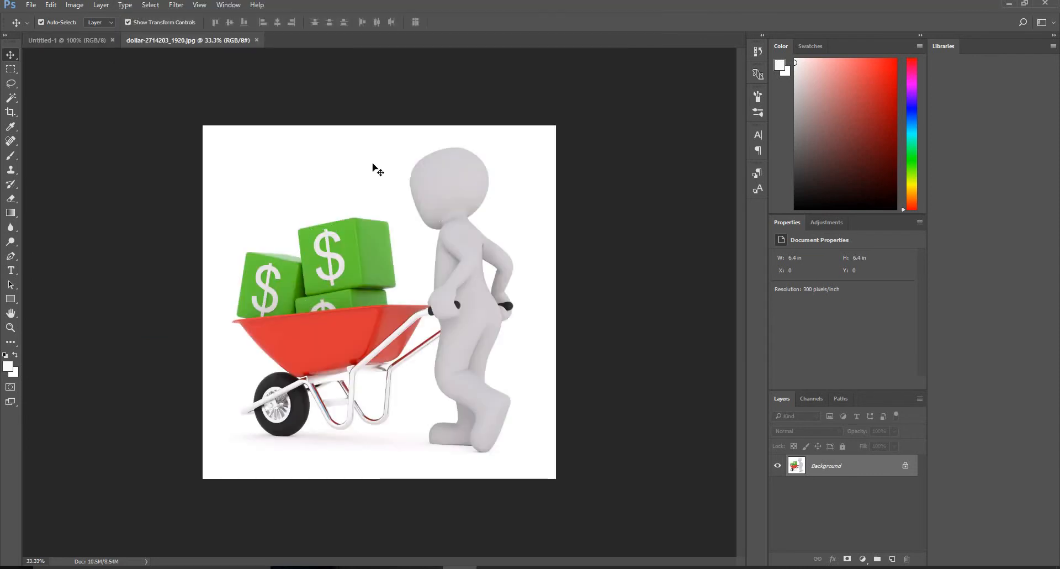
- Copy the wheelbarrow picture into the Untitled-1 document as a new layer and return to the original image
left_click_drag(327, 230, 478, 285)
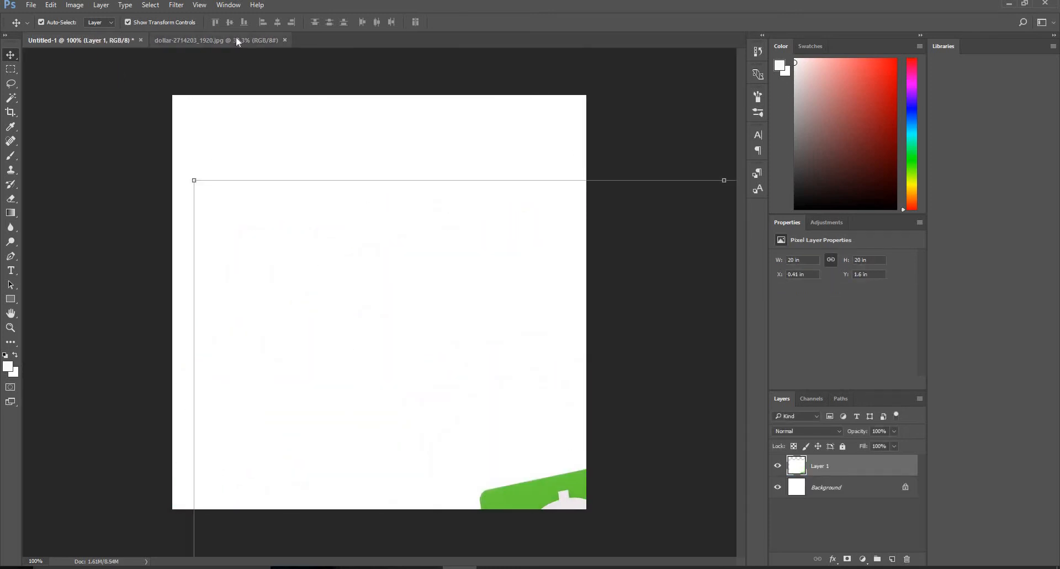
left_click(236, 38)
left_click(101, 43)
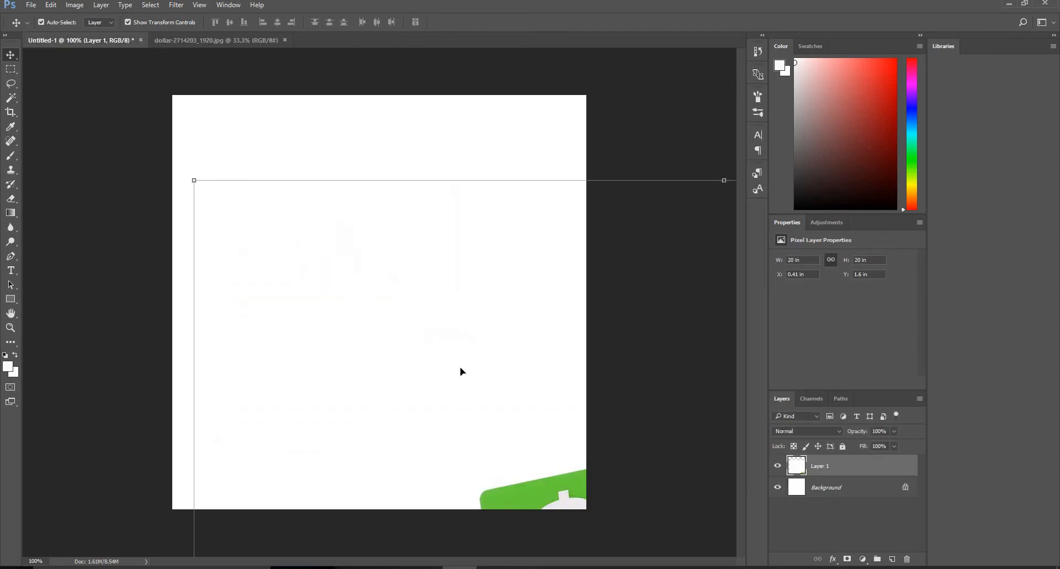
left_click(185, 41)
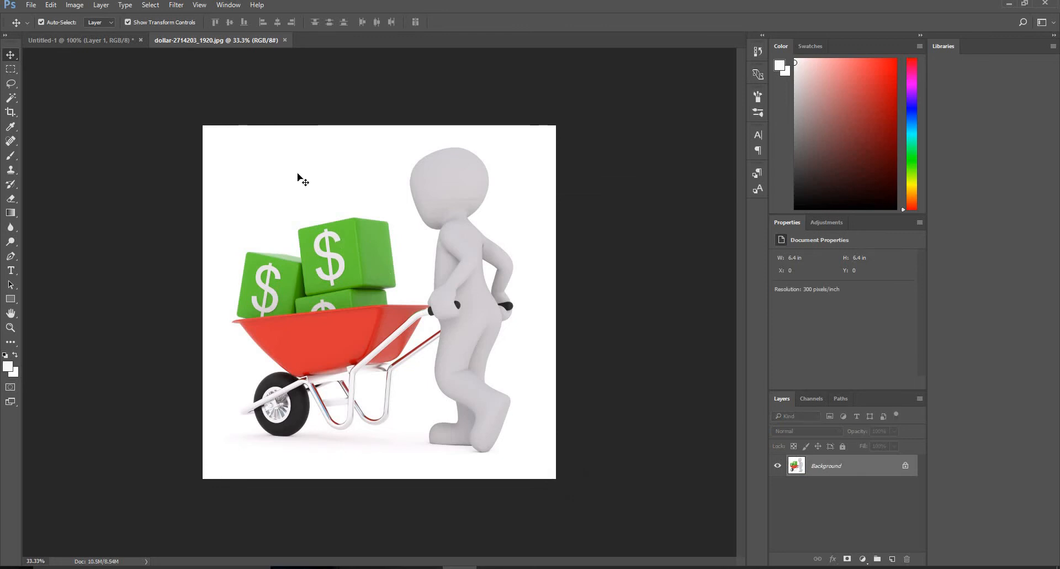
left_click(72, 5)
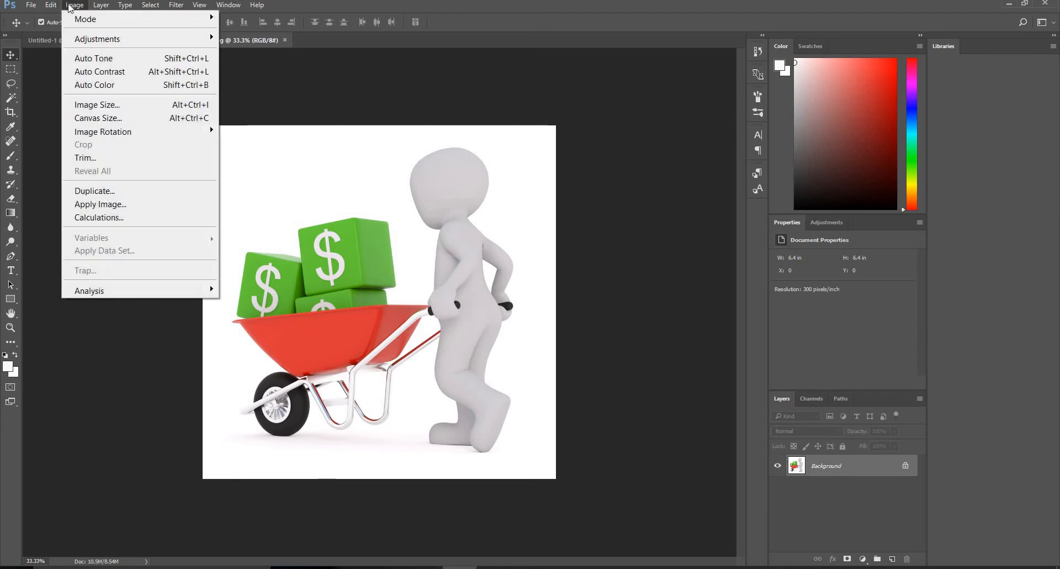
mouse_move(74, 40)
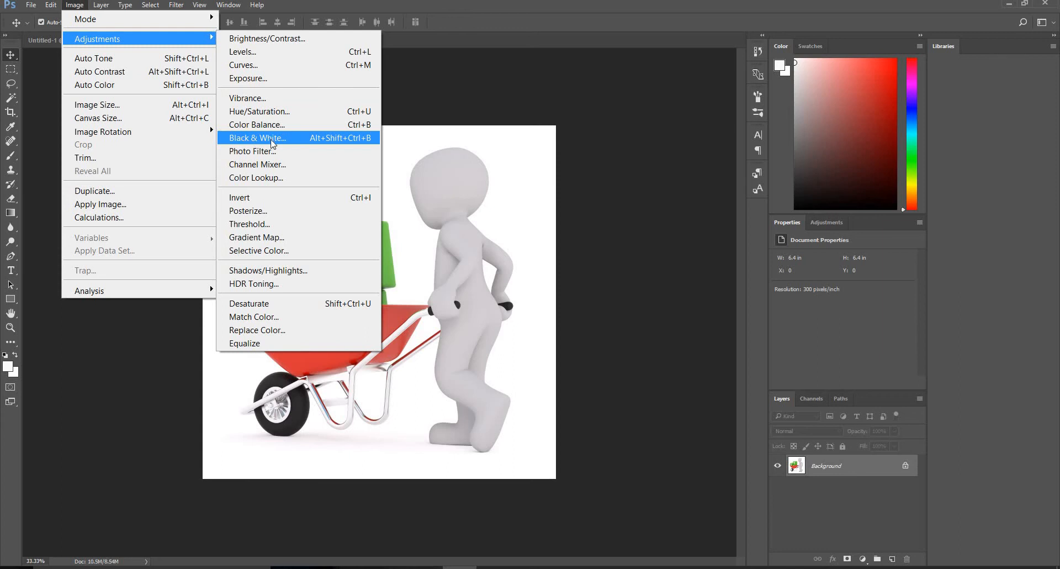
left_click(316, 137)
left_click(459, 101)
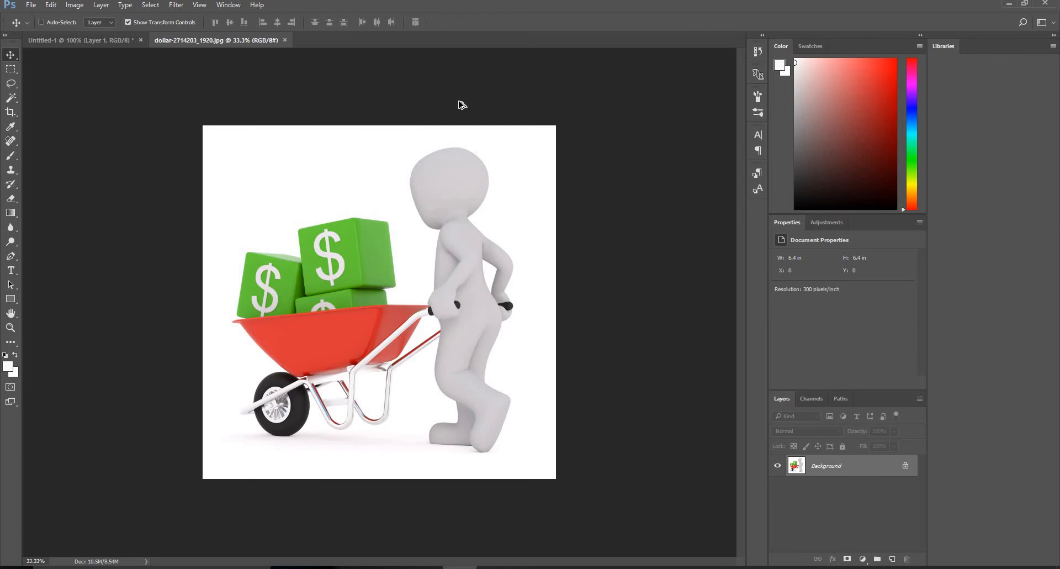
key("ctrl+alt+shift+b")
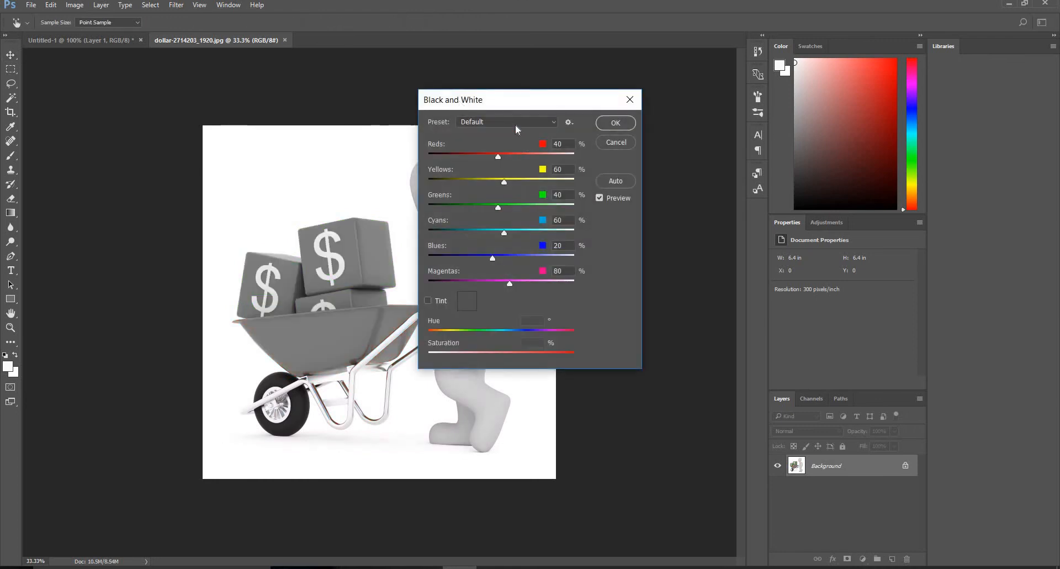
left_click_drag(617, 100, 689, 103)
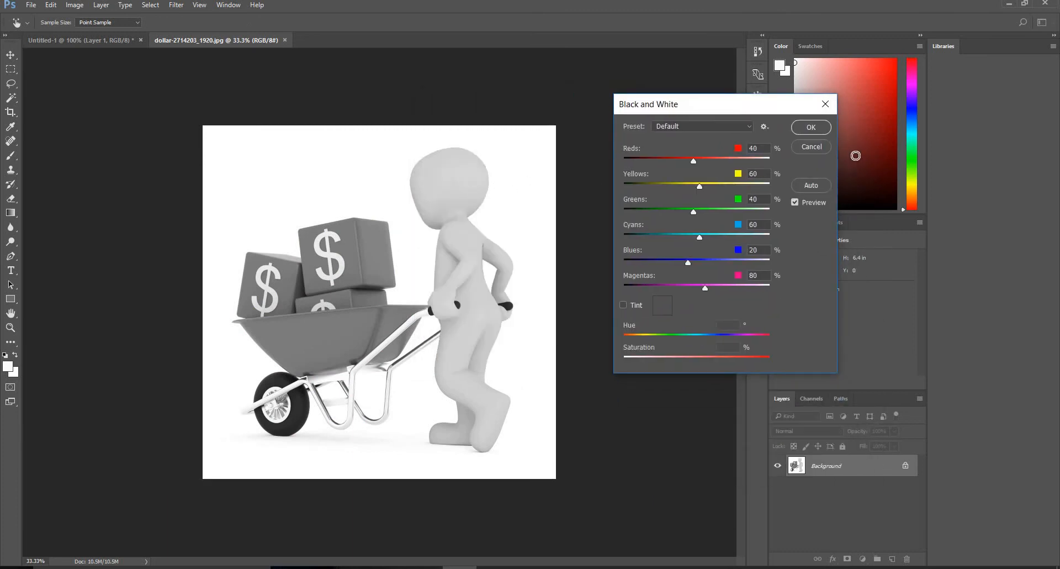
left_click(825, 104)
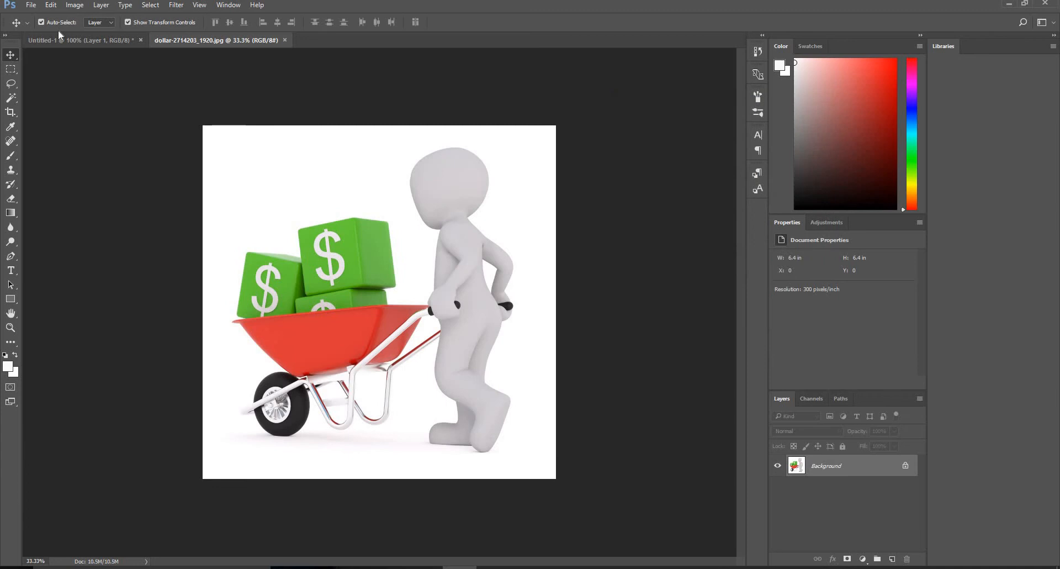
- Try a Black & White adjustment on the whole image with Reds at -151%, comparing it with the original through the preview
left_click(74, 5)
mouse_move(94, 39)
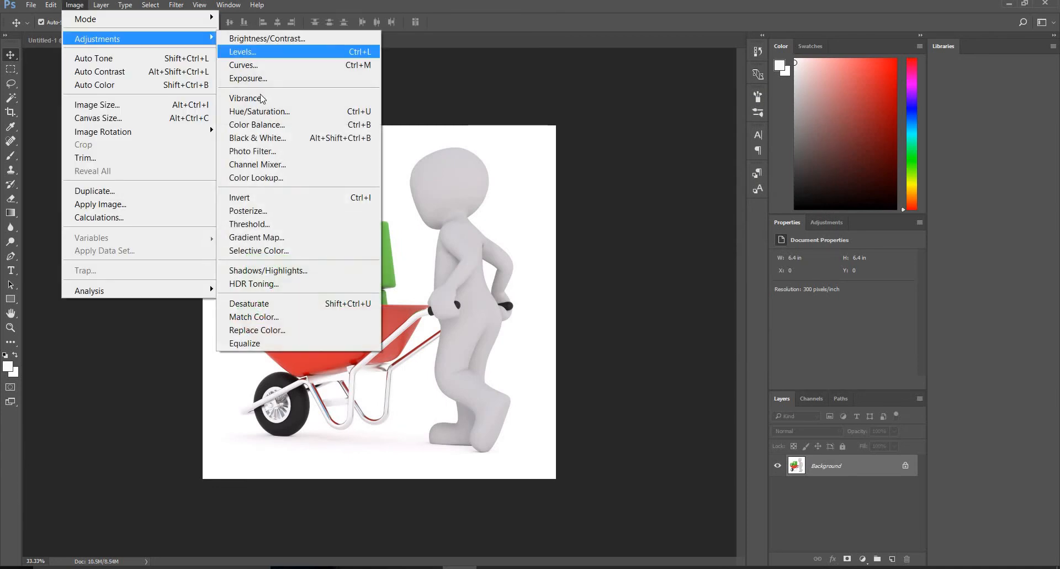
left_click(259, 138)
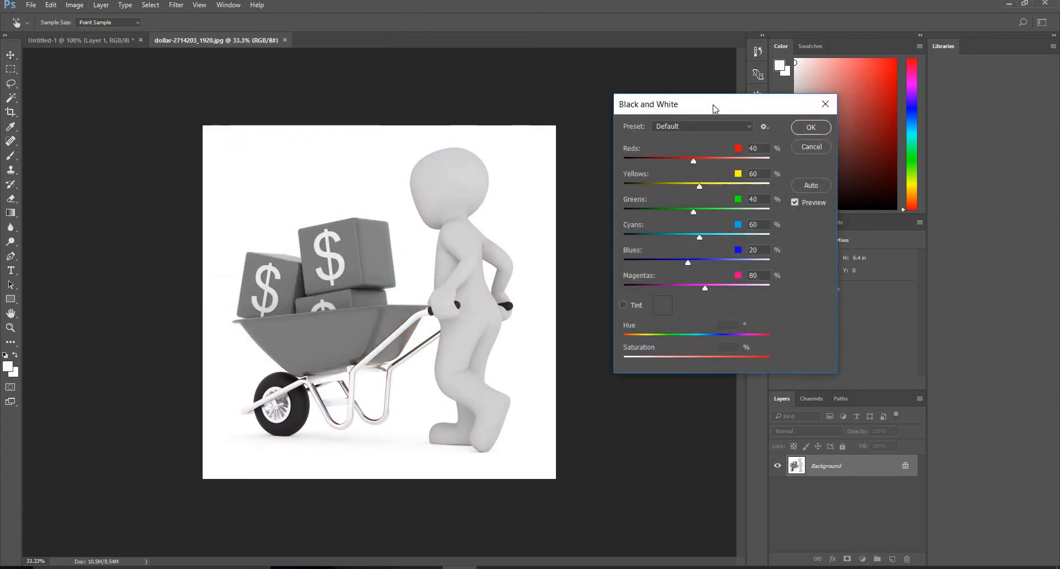
left_click_drag(717, 108, 677, 63)
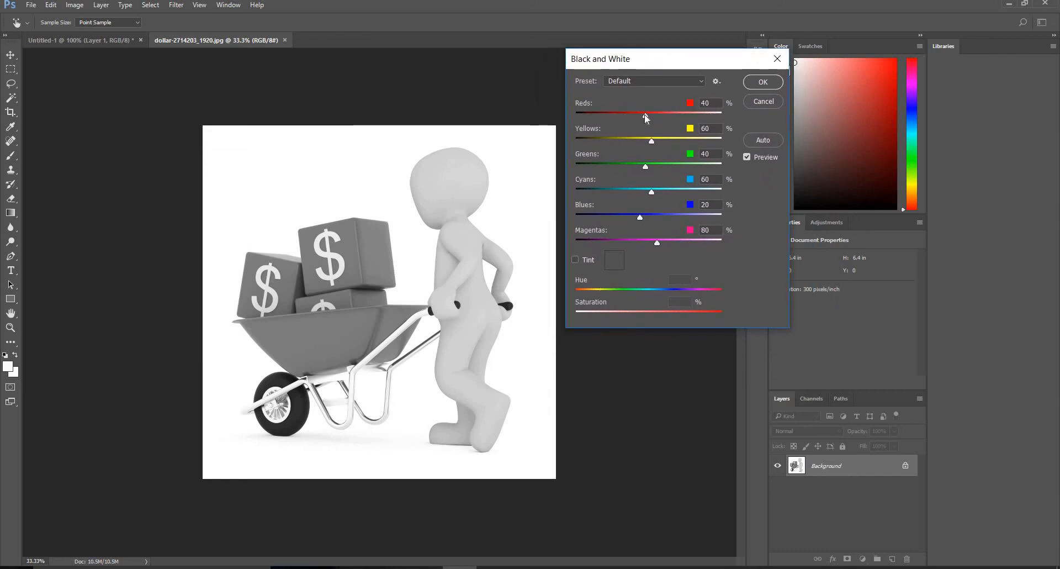
left_click_drag(645, 117, 590, 117)
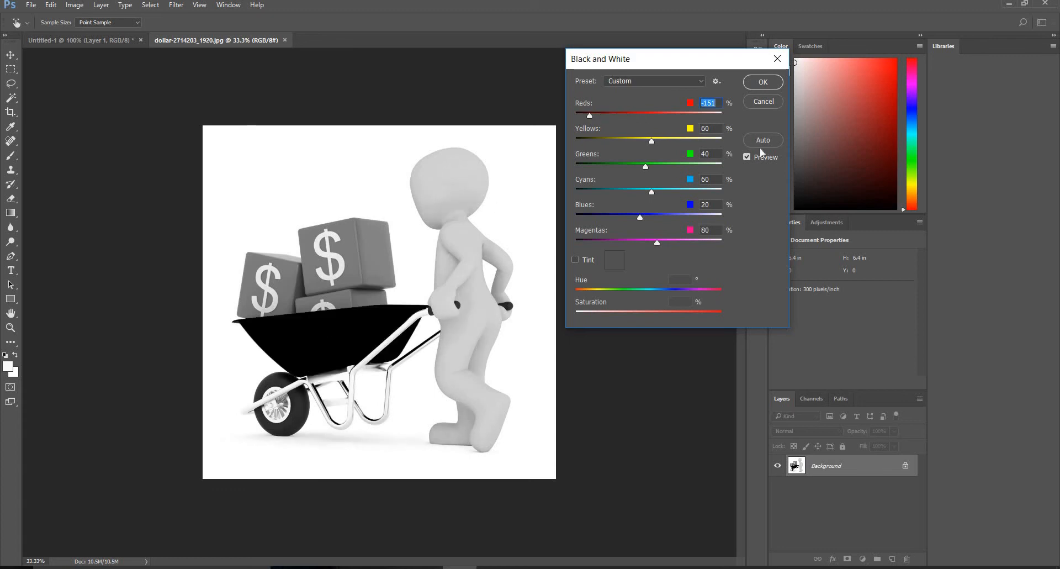
left_click(747, 158)
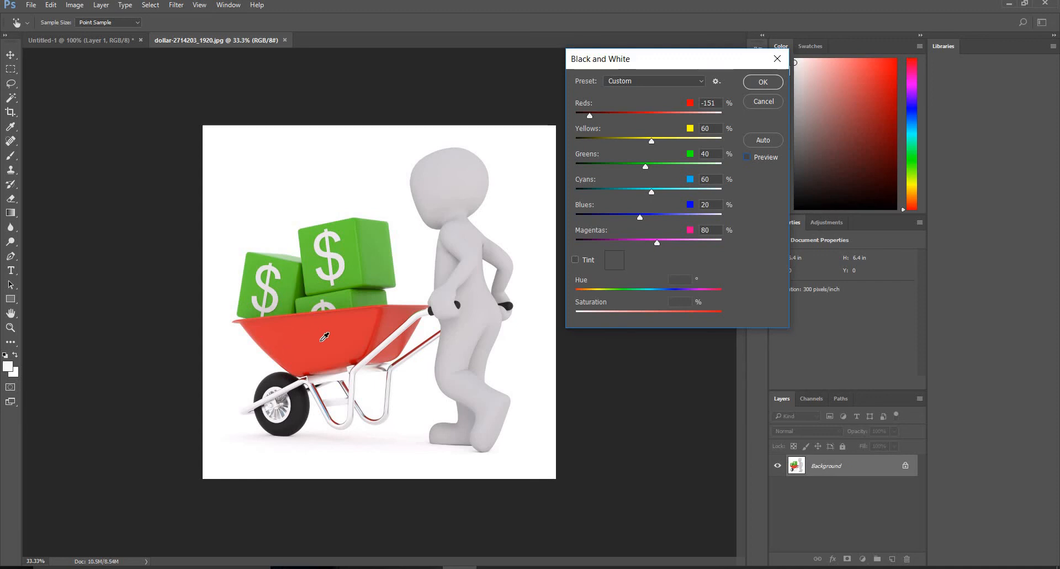
left_click(748, 158)
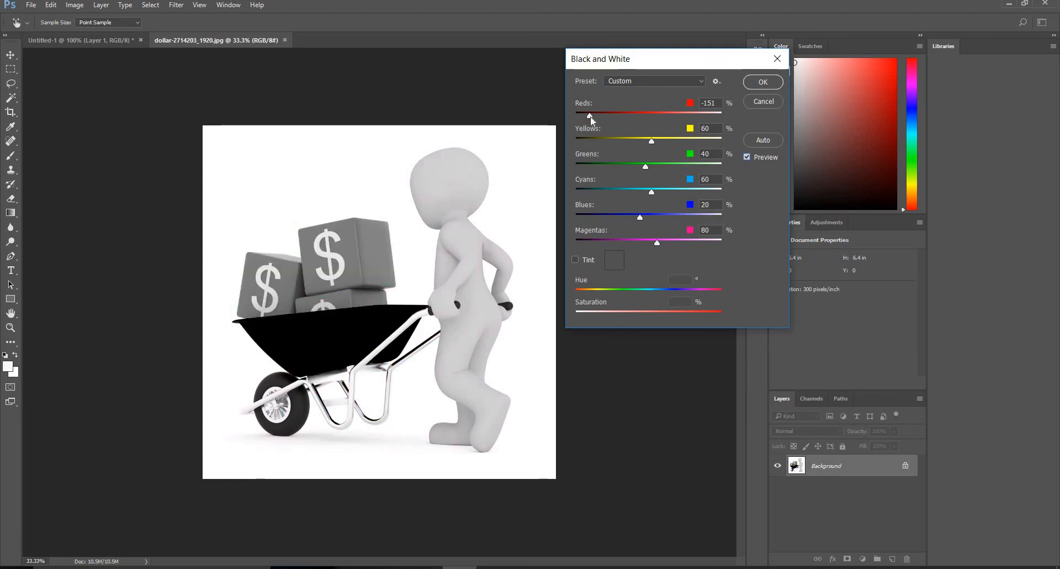
- Apply the Black & White adjustment with Reds at 28% and undo it
left_click_drag(592, 118, 641, 132)
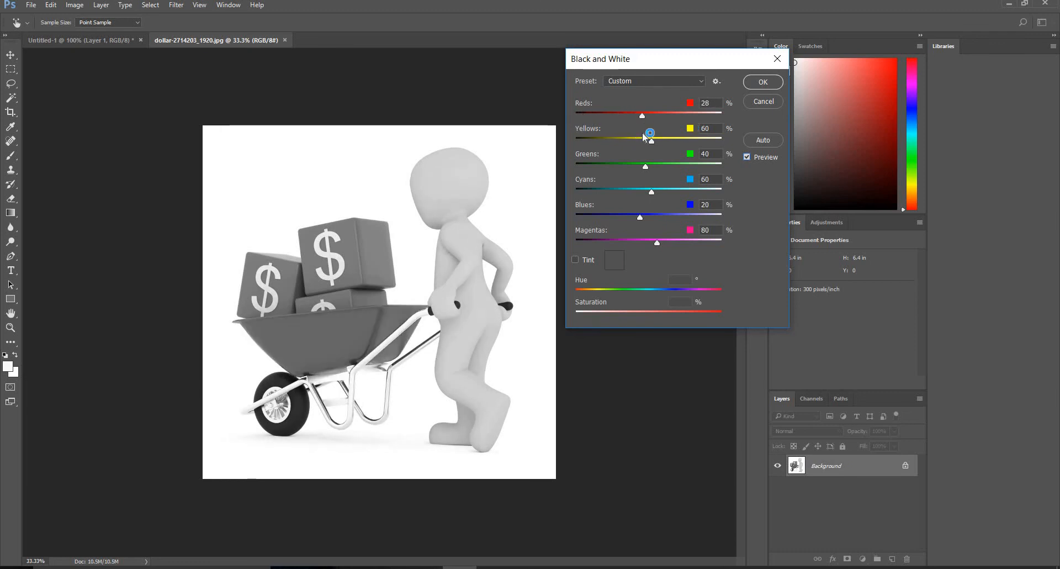
left_click(753, 84)
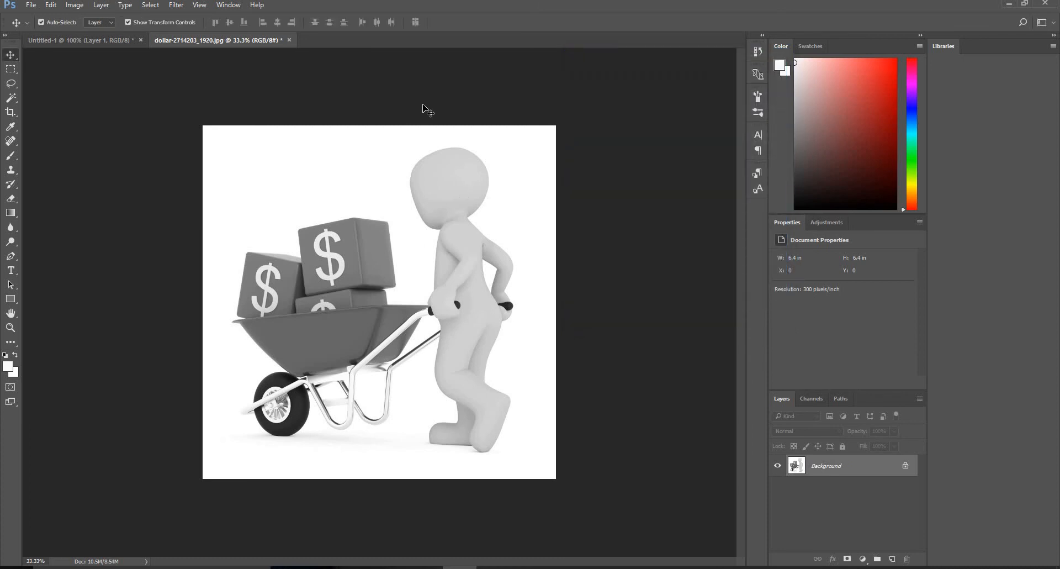
left_click(51, 6)
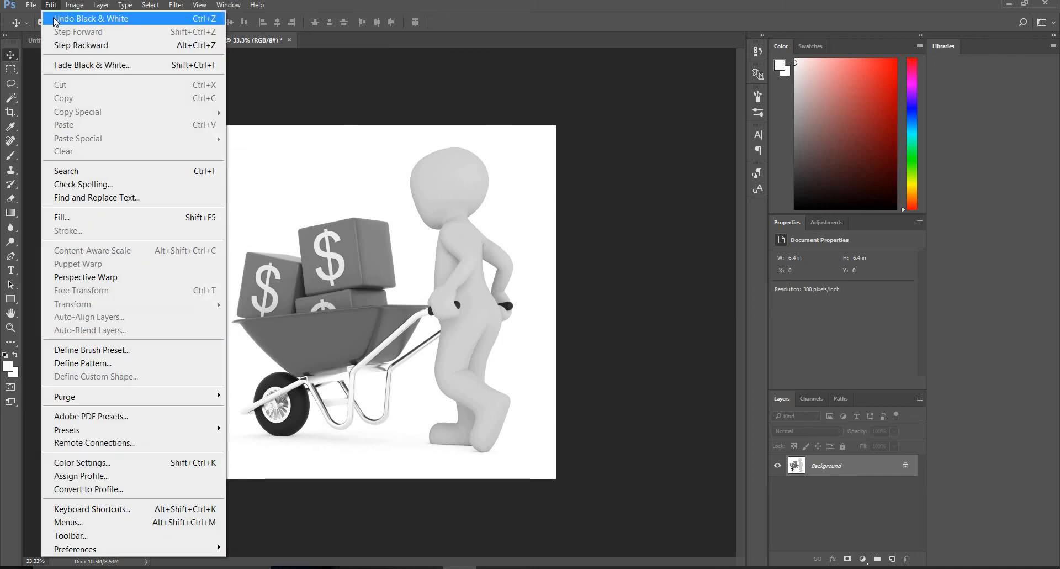
left_click(212, 21)
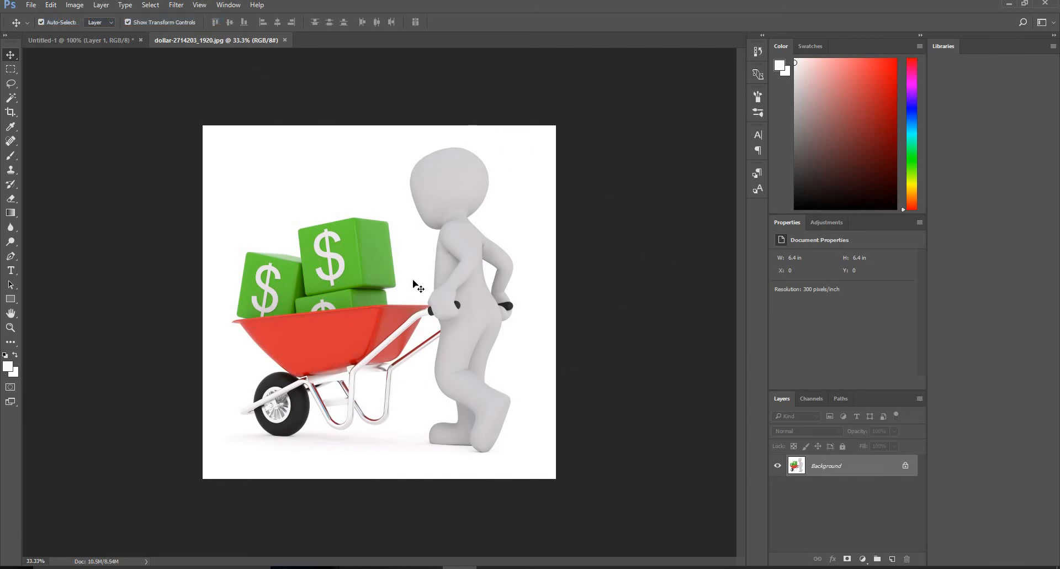
- Select the green front face of the smaller, leftmost dollar box with the Magic Wand tool
left_click(15, 98)
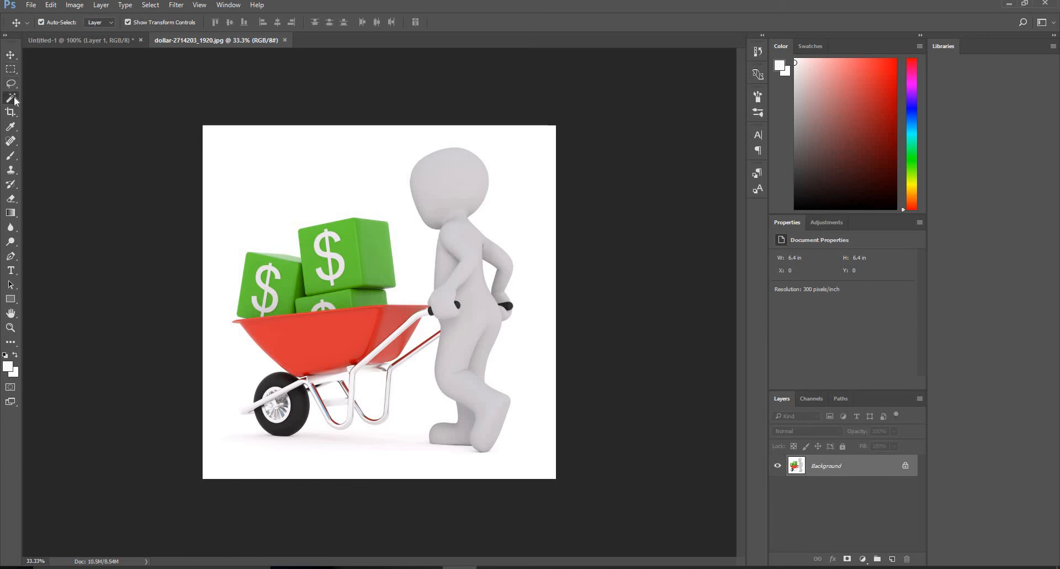
right_click(13, 99)
left_click(63, 110)
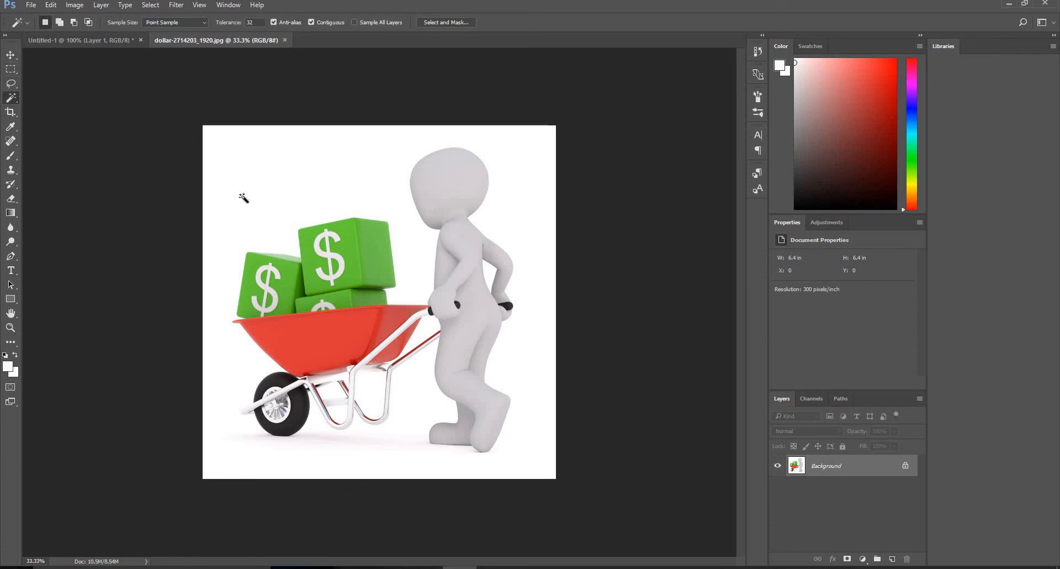
left_click(369, 255)
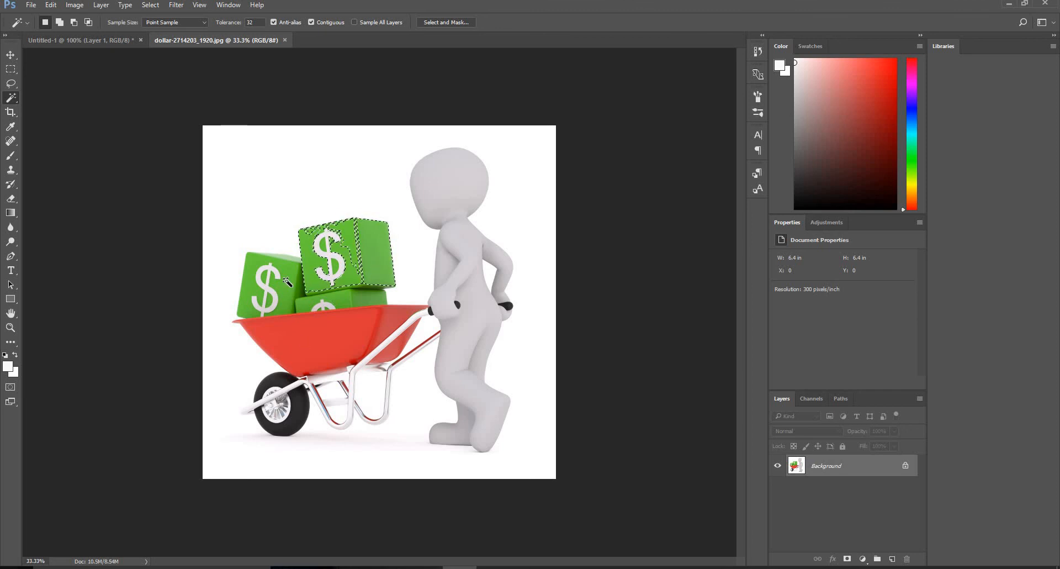
left_click(287, 280)
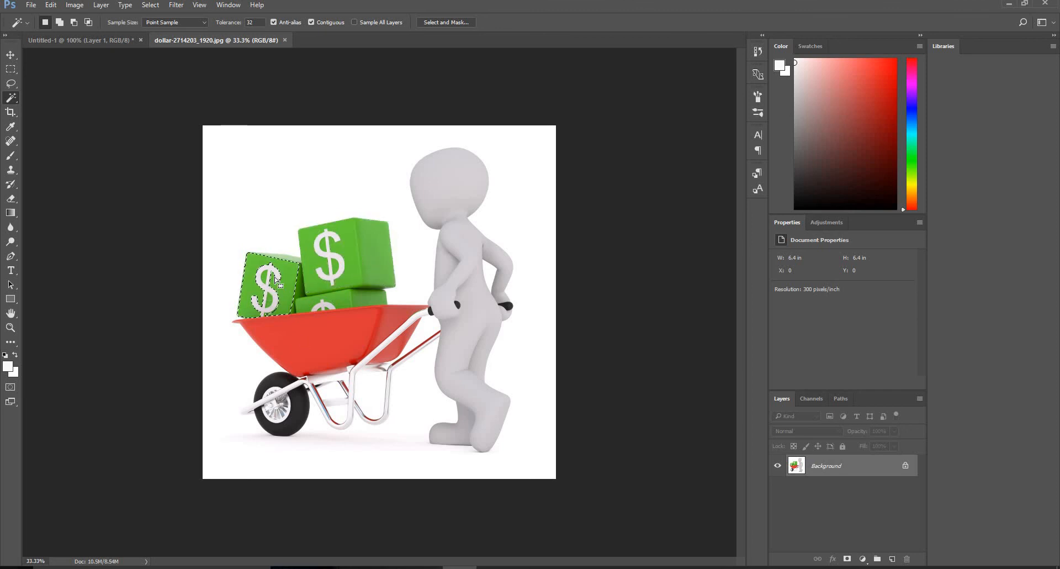
- Apply a Black & White adjustment with slightly raised Reds to the selected box face and clear the selection
left_click(10, 54)
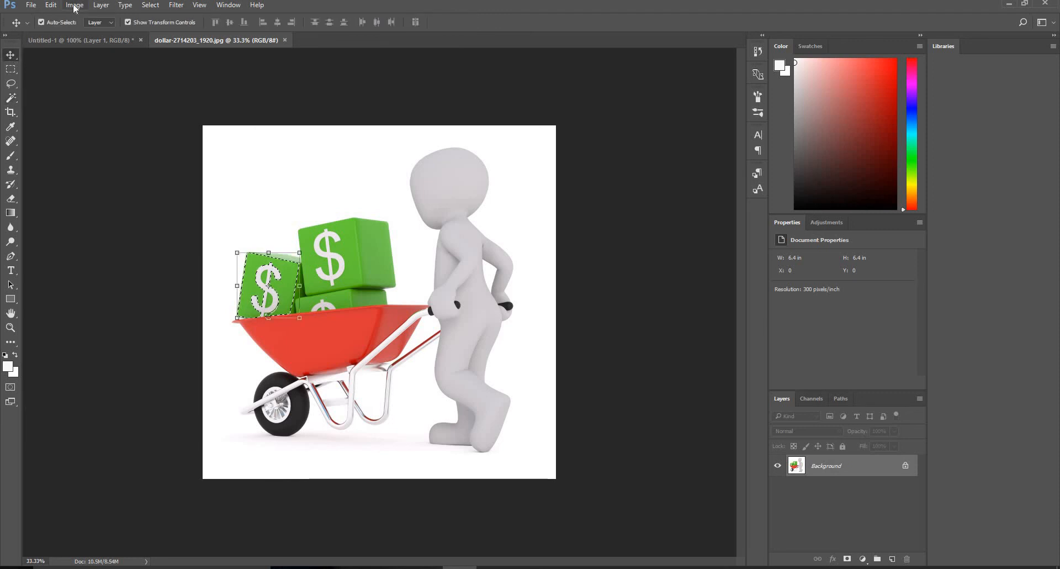
left_click(74, 5)
mouse_move(83, 39)
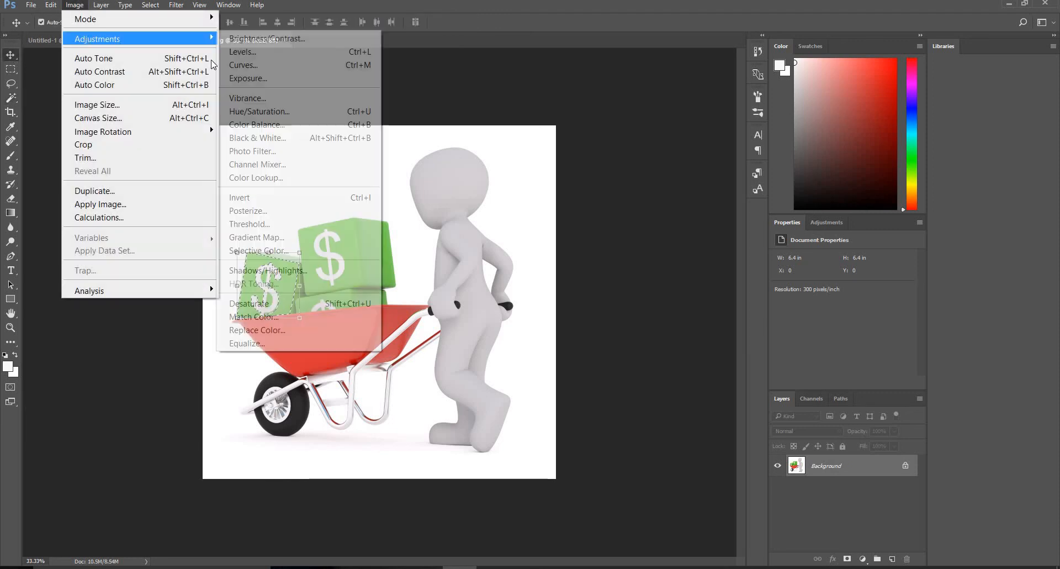
left_click(271, 138)
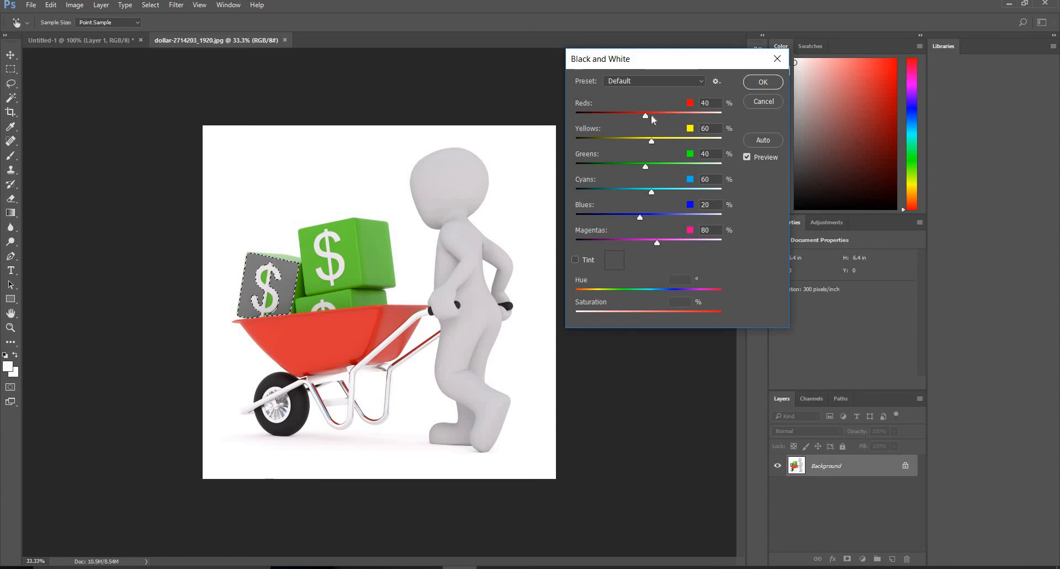
mouse_move(651, 116)
left_mouse_down()
mouse_move(670, 112)
mouse_move(659, 115)
left_mouse_up()
left_click(763, 82)
key("ctrl+d")
- Activate the Rectangular Marquee tool
left_click(11, 69)
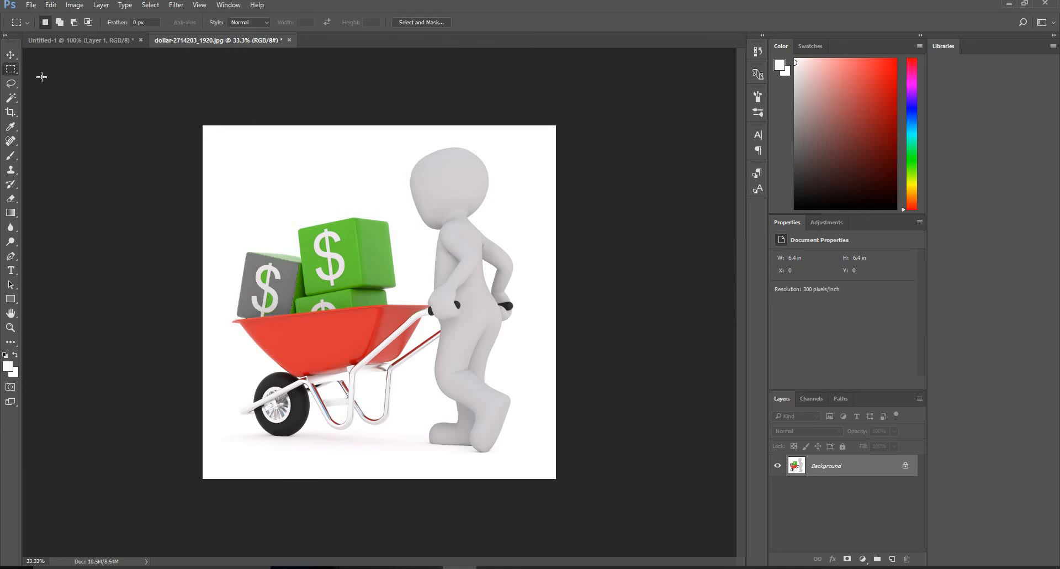